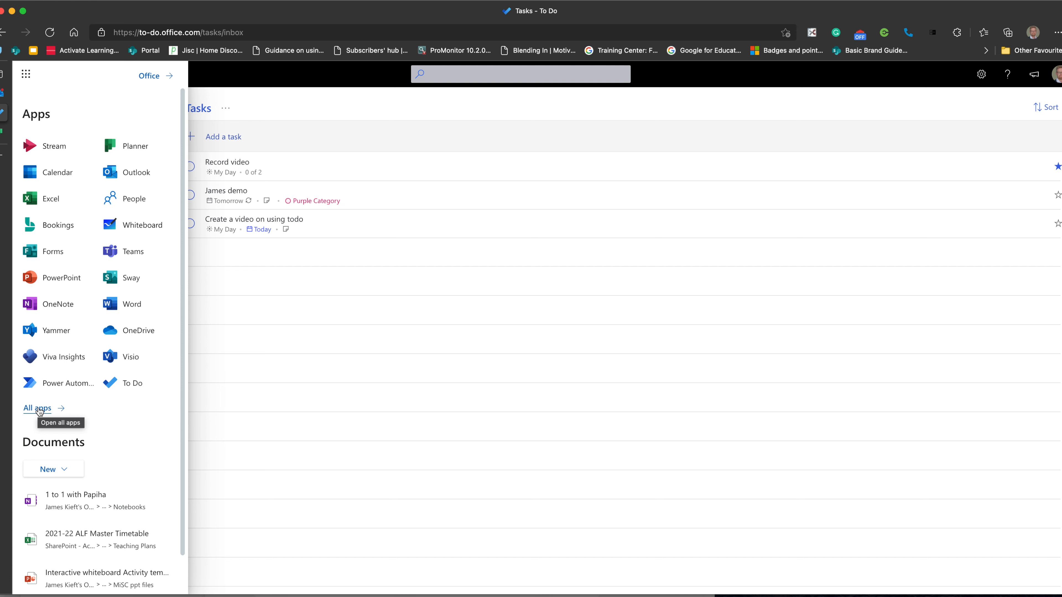
Close the app launcher, switch to Planner to view the to do list plan's board, and return to To Do.
{"action": "left_click", "coordinate": [279, 398]}
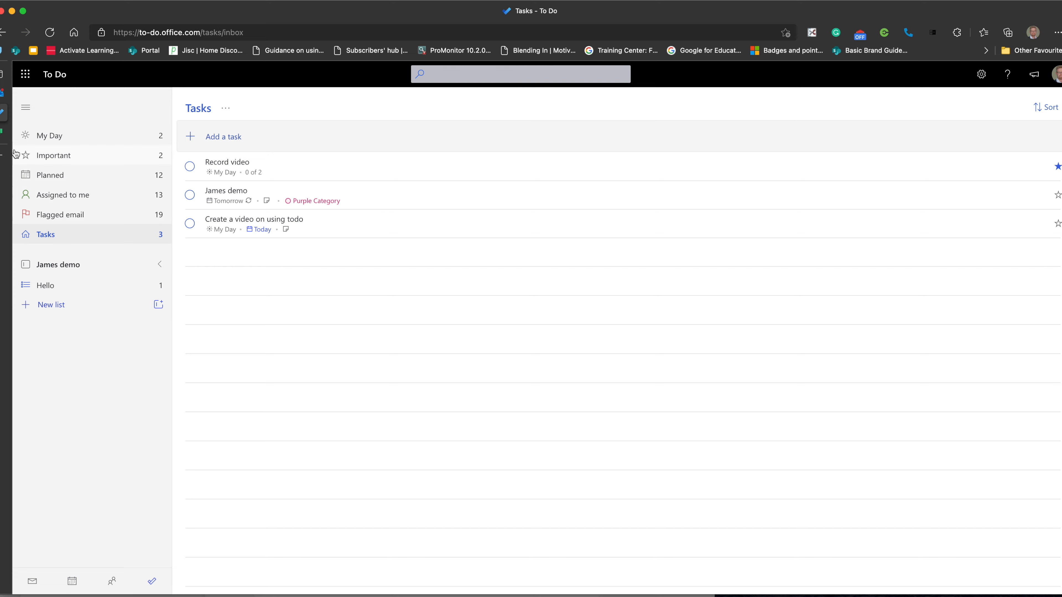
{"action": "left_click", "coordinate": [3, 134]}
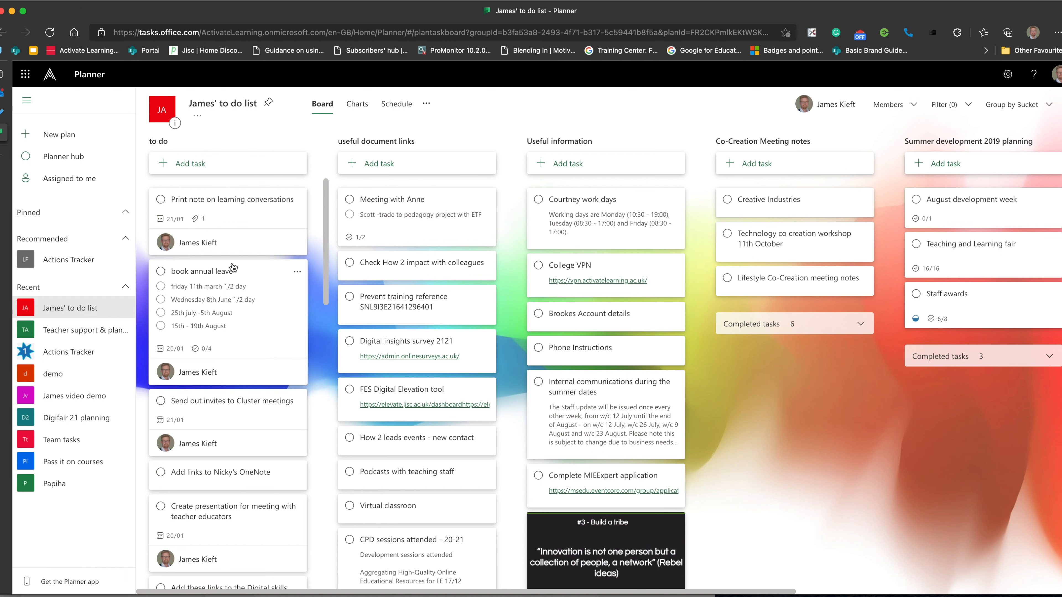
{"action": "left_click", "coordinate": [3, 112]}
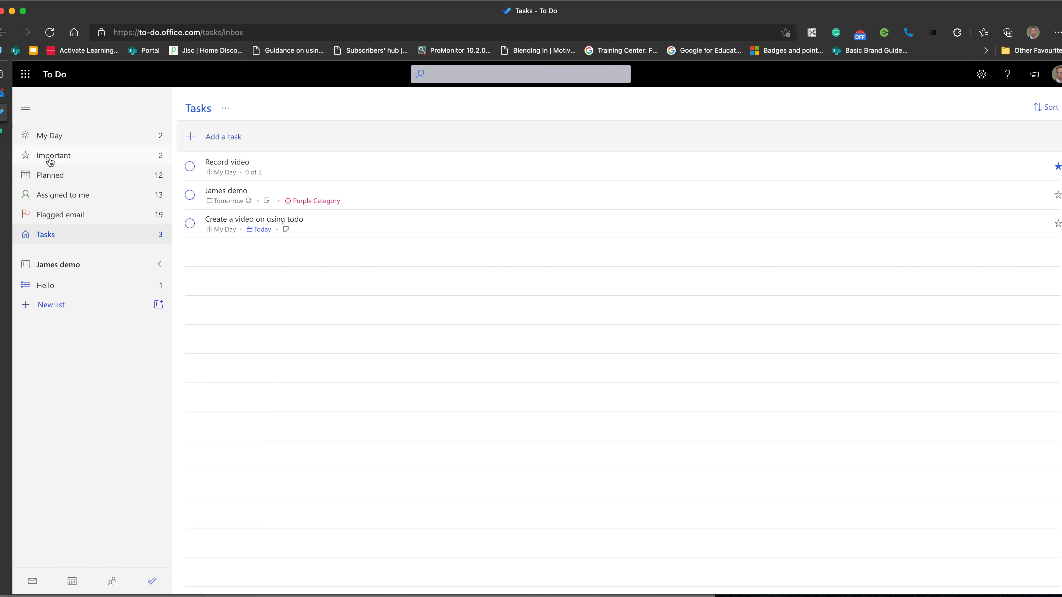
Remove the importance mark from the "Record video" and "Print note on learning conversations" tasks in the Important list.
{"action": "left_click", "coordinate": [58, 161]}
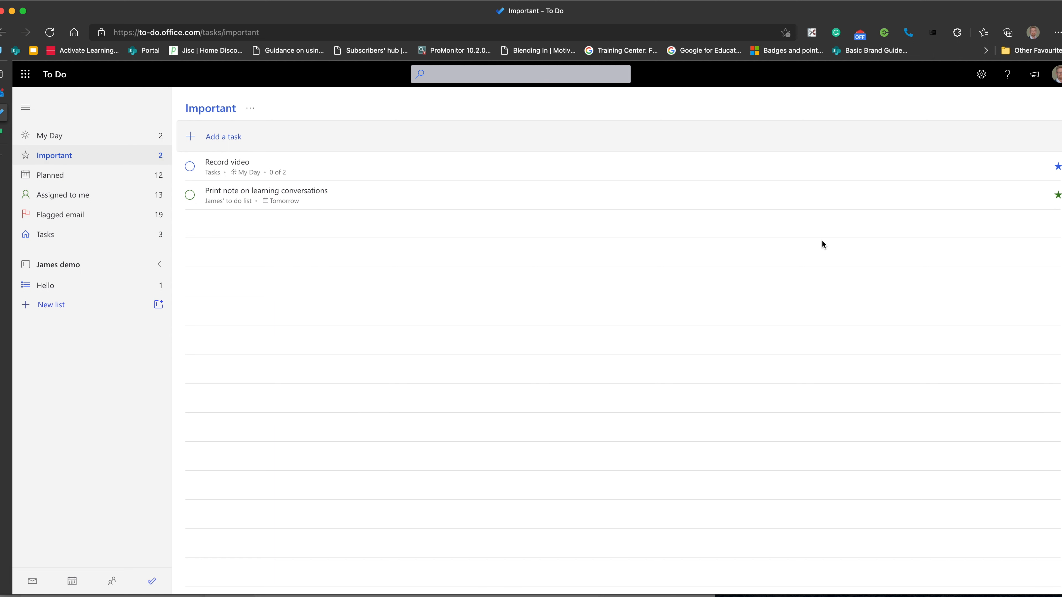
{"action": "left_click", "coordinate": [1057, 168]}
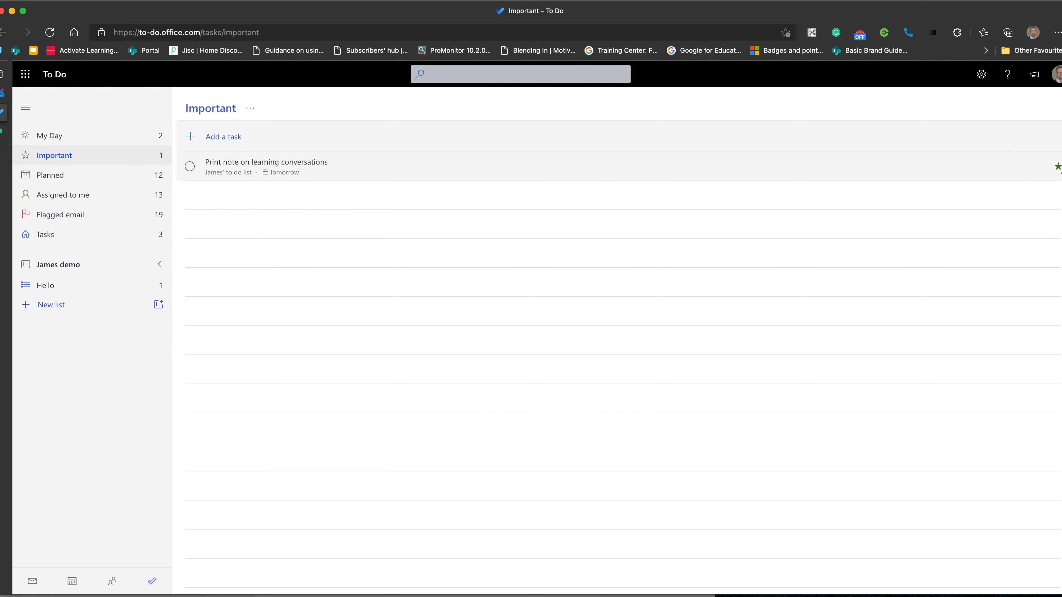
{"action": "left_click", "coordinate": [1057, 167]}
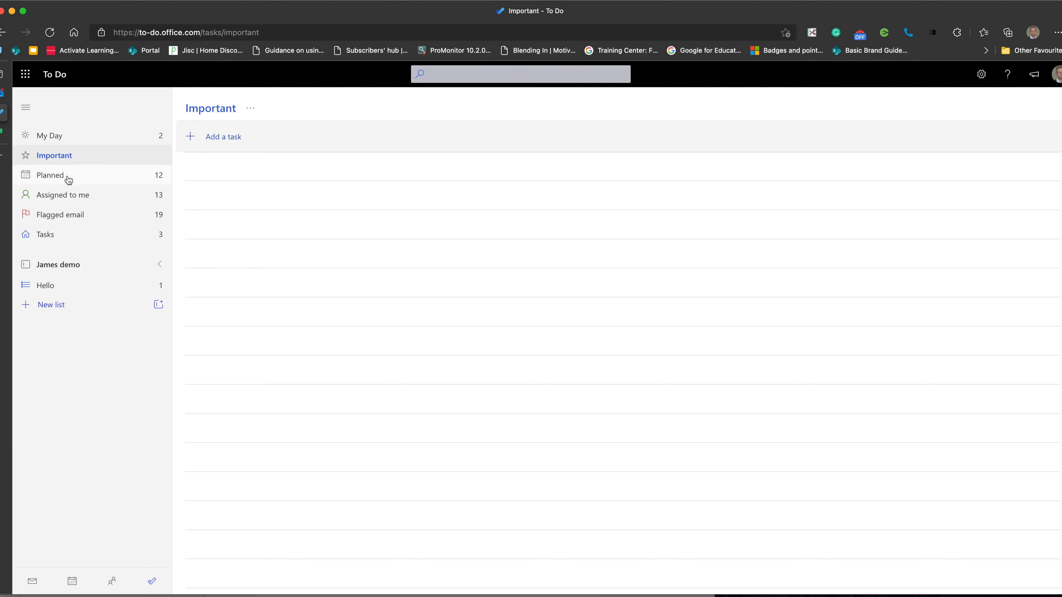
Open the "Record video" task's details from the Tasks list and mark it as important.
{"action": "left_click", "coordinate": [43, 241]}
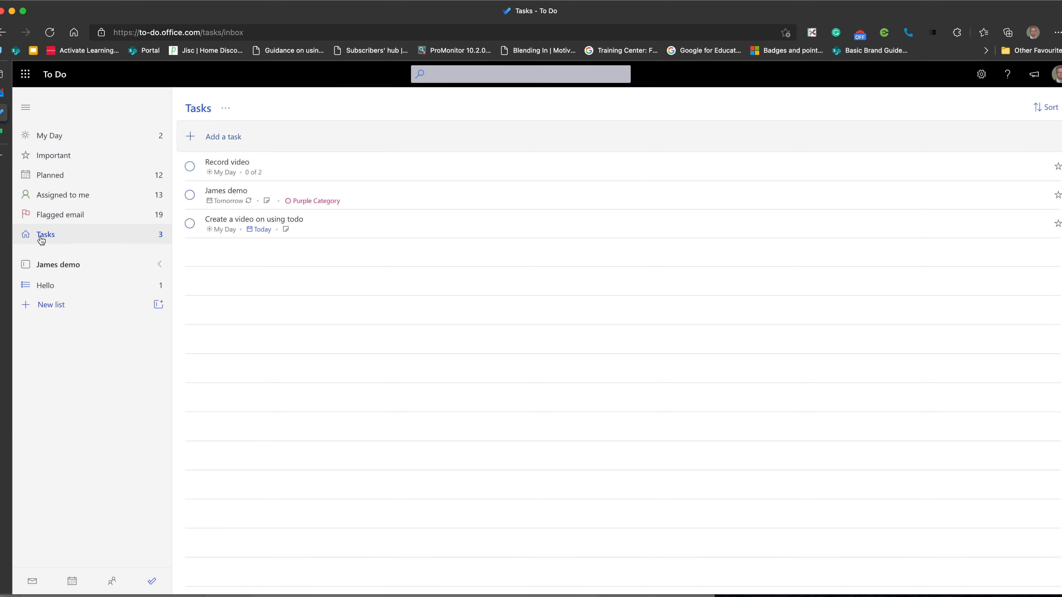
{"action": "left_click", "coordinate": [309, 169]}
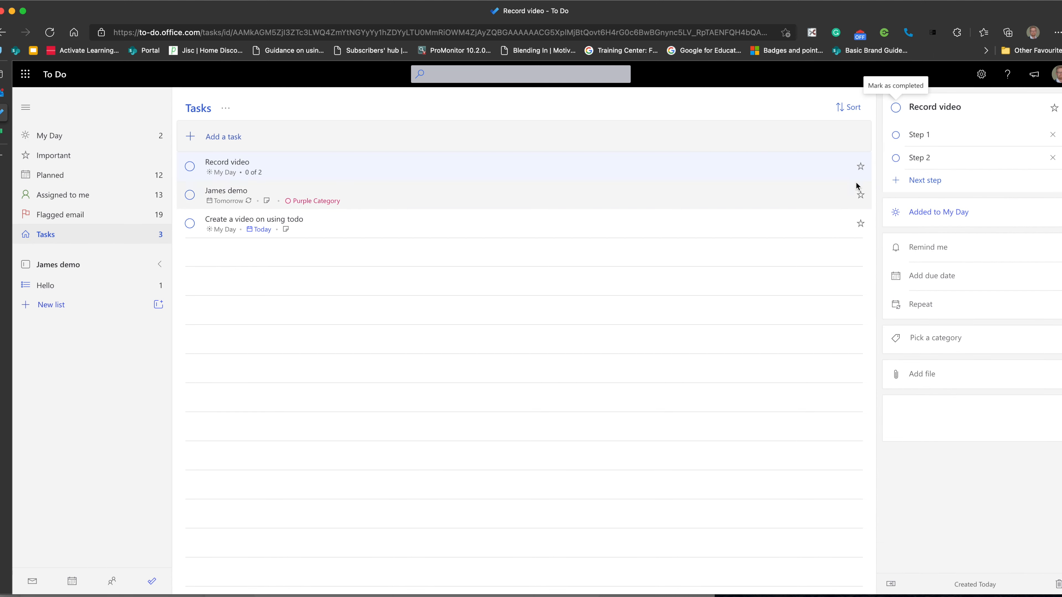
{"action": "left_click", "coordinate": [860, 168]}
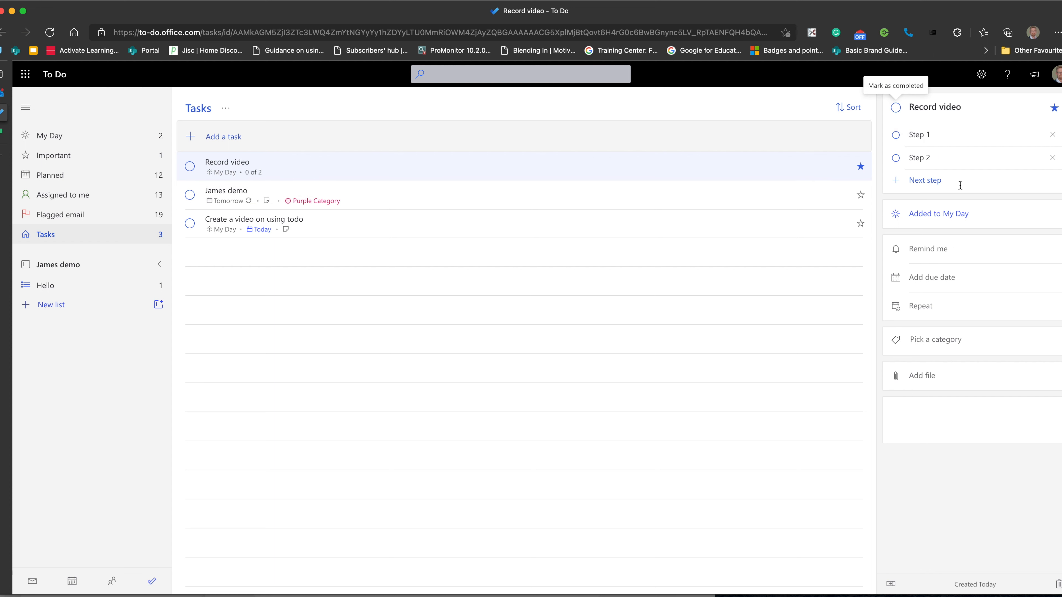
Add "Step 3" to the steps of the "Record video" task.
{"action": "left_click", "coordinate": [912, 181]}
{"action": "type", "text": "S"}
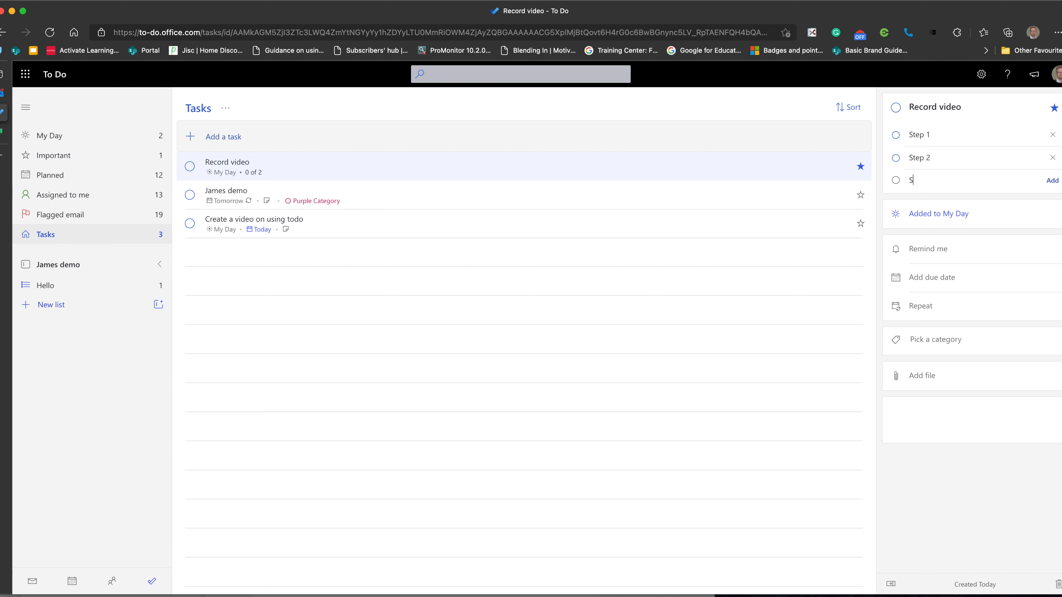
{"action": "type", "text": "teps"}
{"action": "key", "text": "BackSpace"}
{"action": "type", "text": "3"}
{"action": "left_click", "coordinate": [1052, 180]}
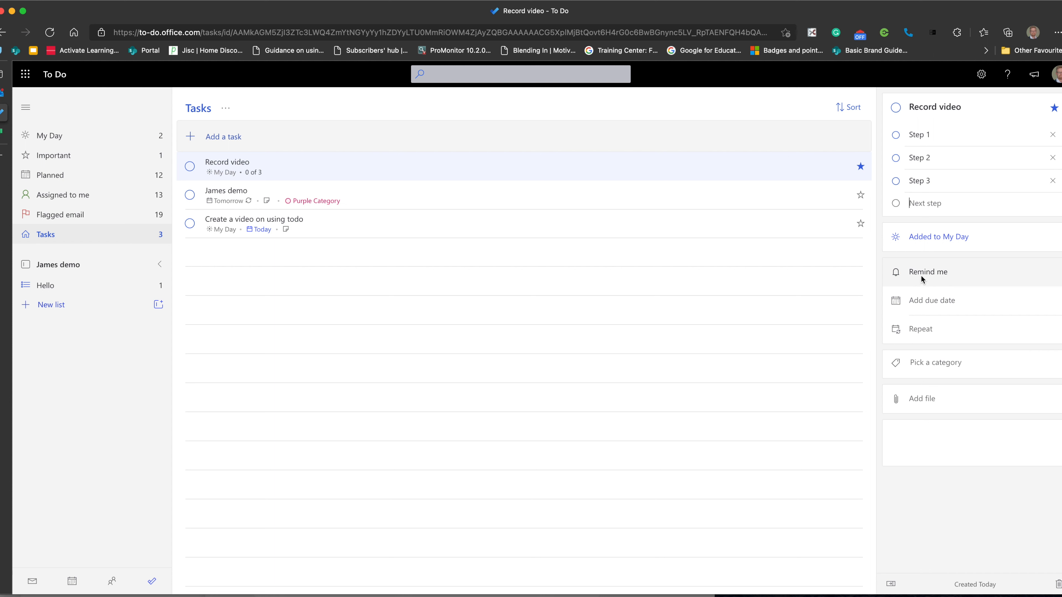
Examine the due date and repeat options of the "Record video" task, including the calendar and customised repeat, without setting any.
{"action": "left_click", "coordinate": [913, 301]}
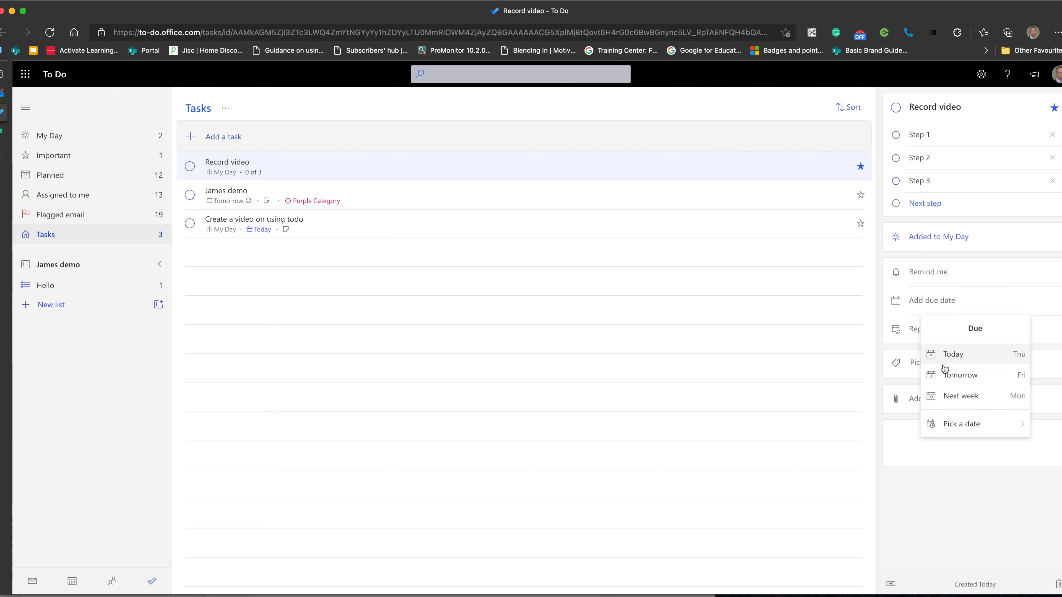
{"action": "left_click", "coordinate": [951, 424]}
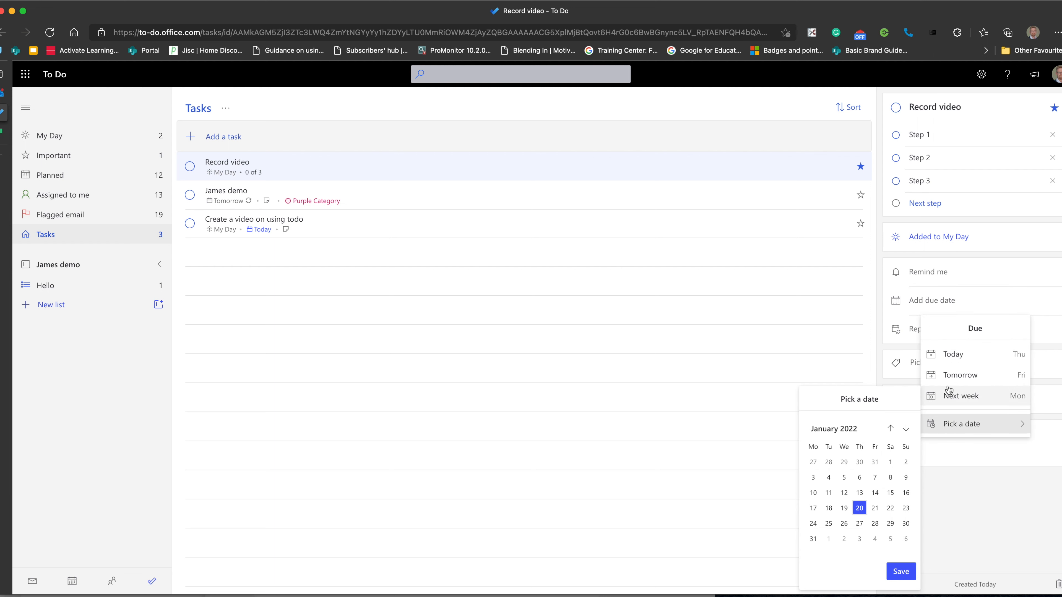
{"action": "mouse_move", "coordinate": [931, 424]}
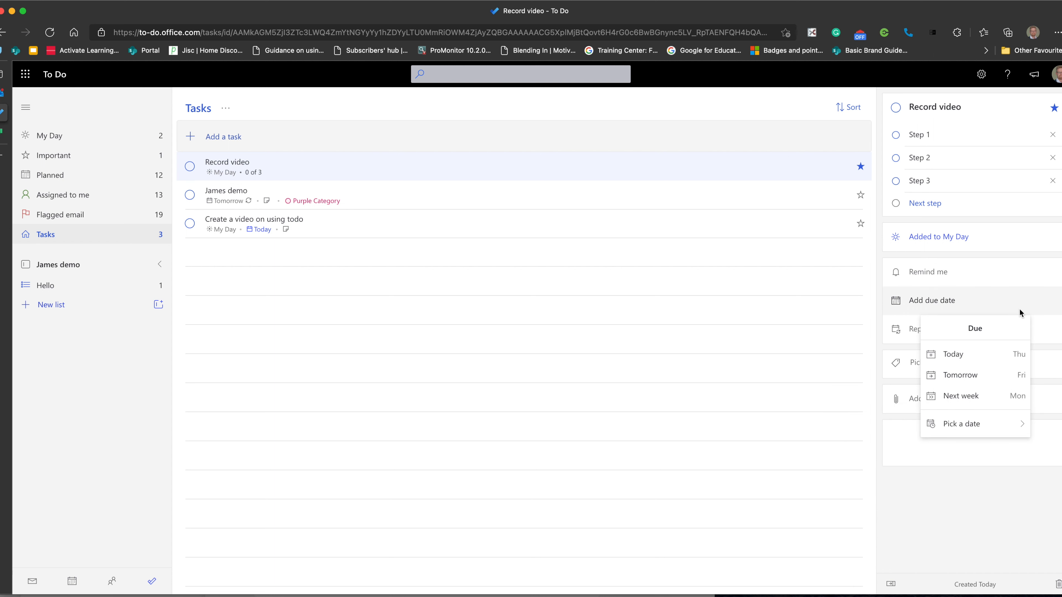
{"action": "left_click", "coordinate": [919, 330]}
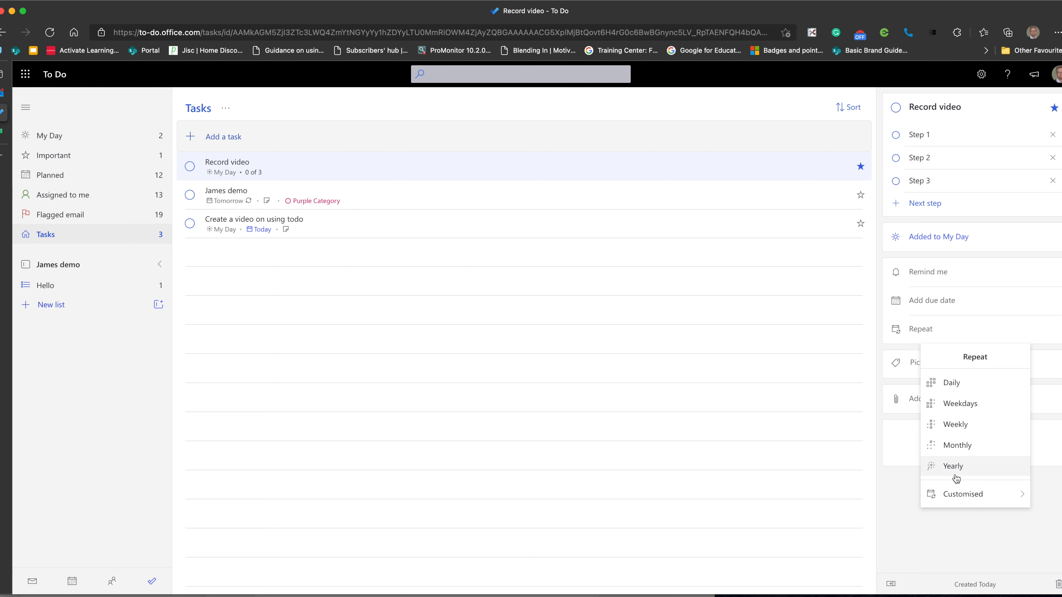
{"action": "mouse_move", "coordinate": [960, 498]}
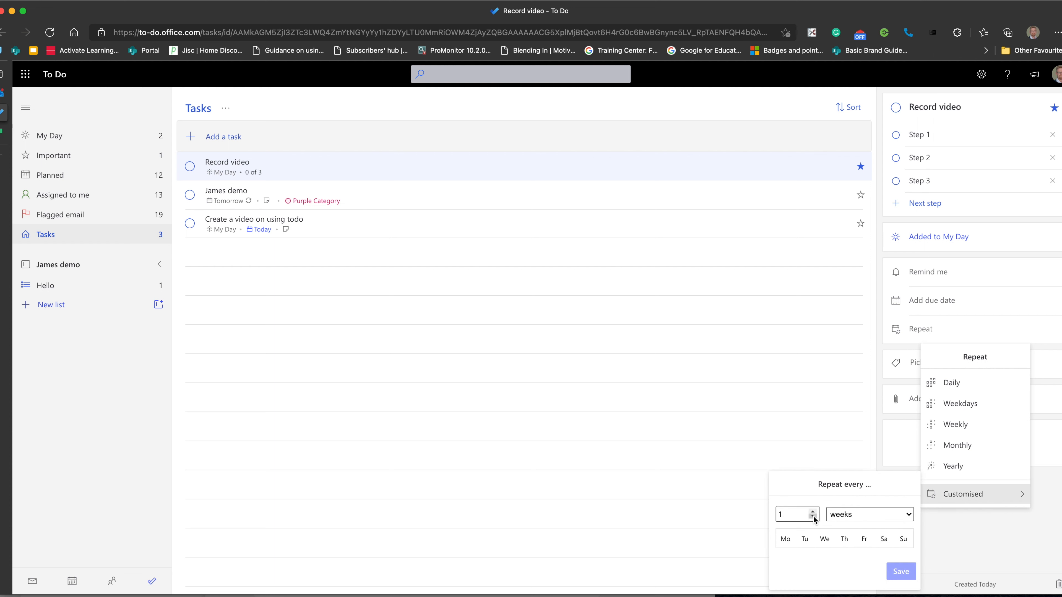
{"action": "left_click", "coordinate": [978, 547]}
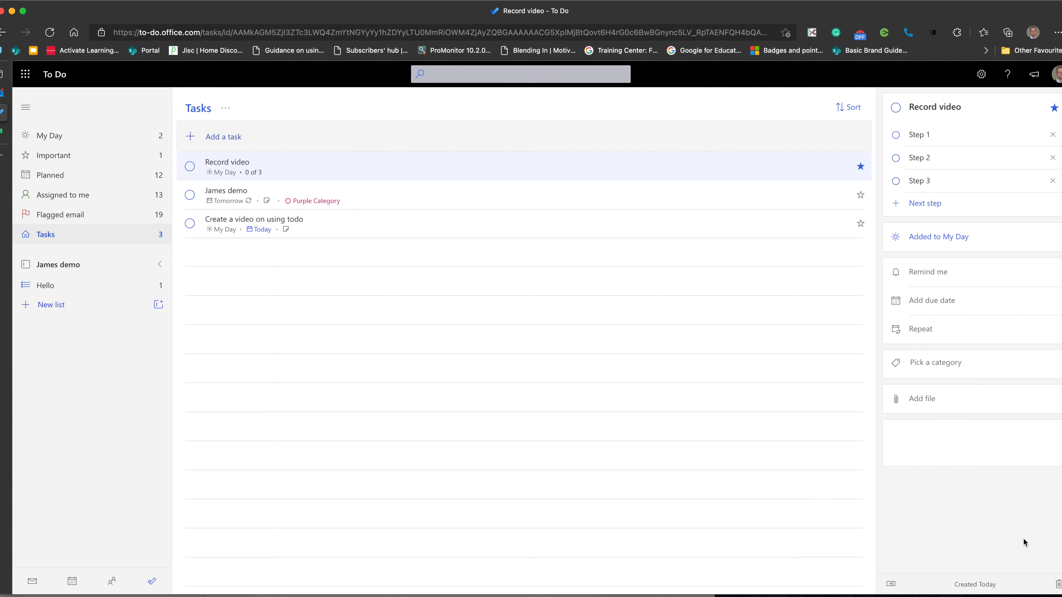
Examine the category choices and the file attachment chooser for the "Record video" task without selecting anything.
{"action": "left_click", "coordinate": [912, 362]}
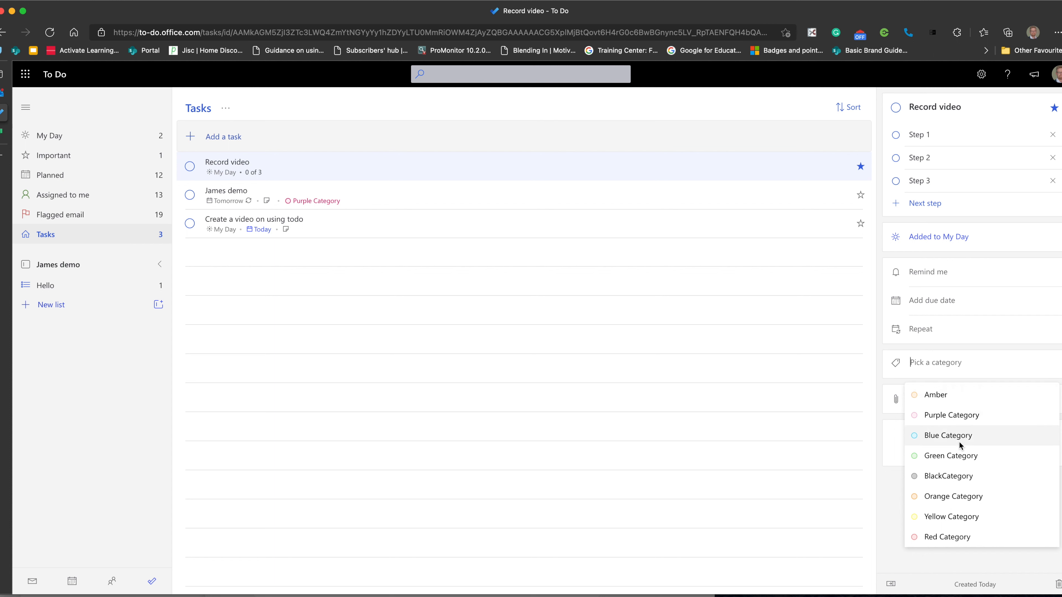
{"action": "left_click", "coordinate": [900, 372]}
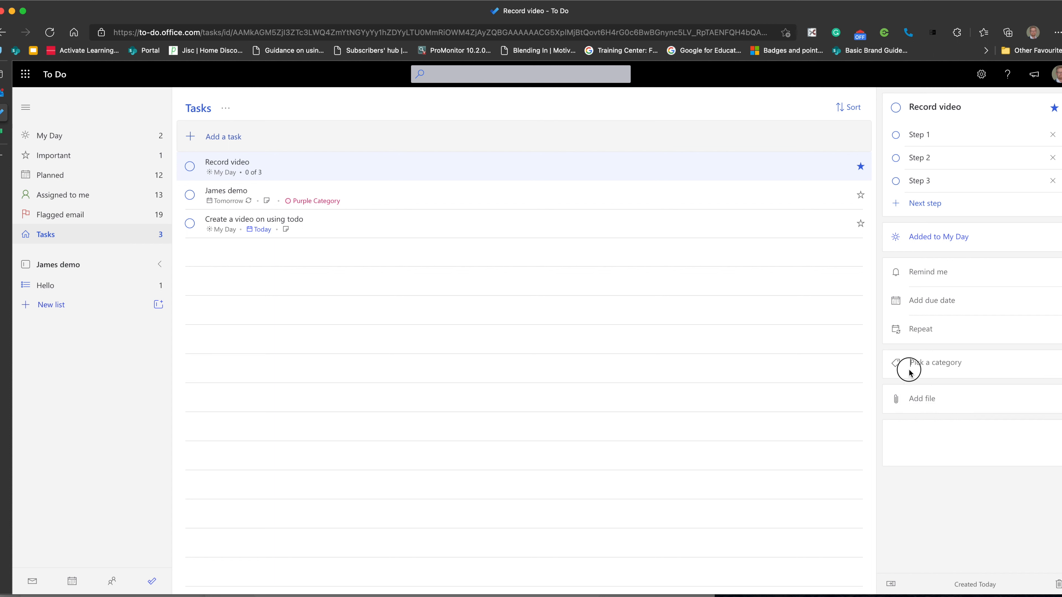
{"action": "left_click", "coordinate": [912, 400]}
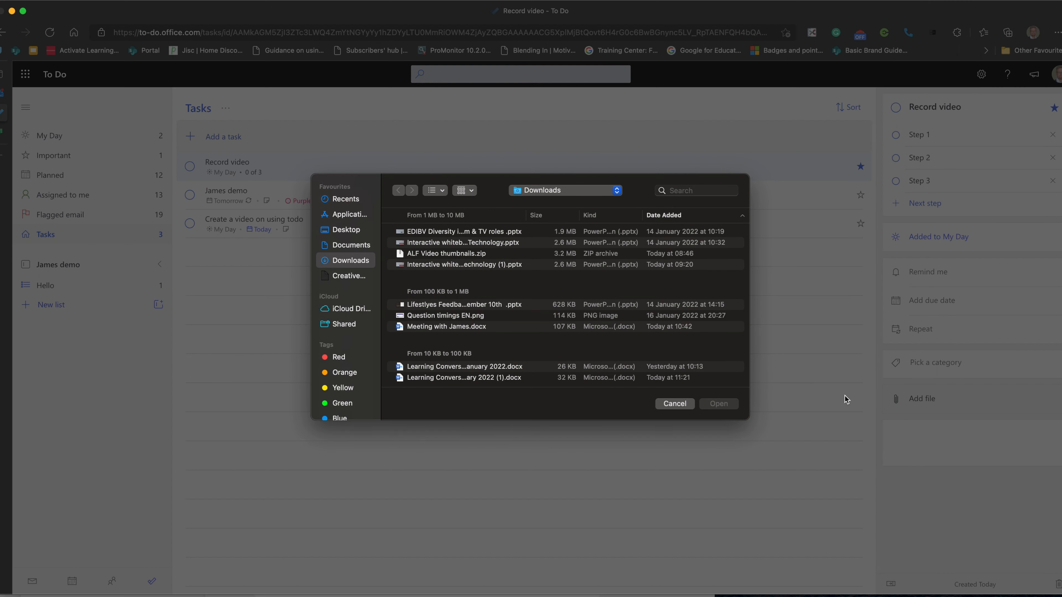
{"action": "left_click", "coordinate": [675, 404]}
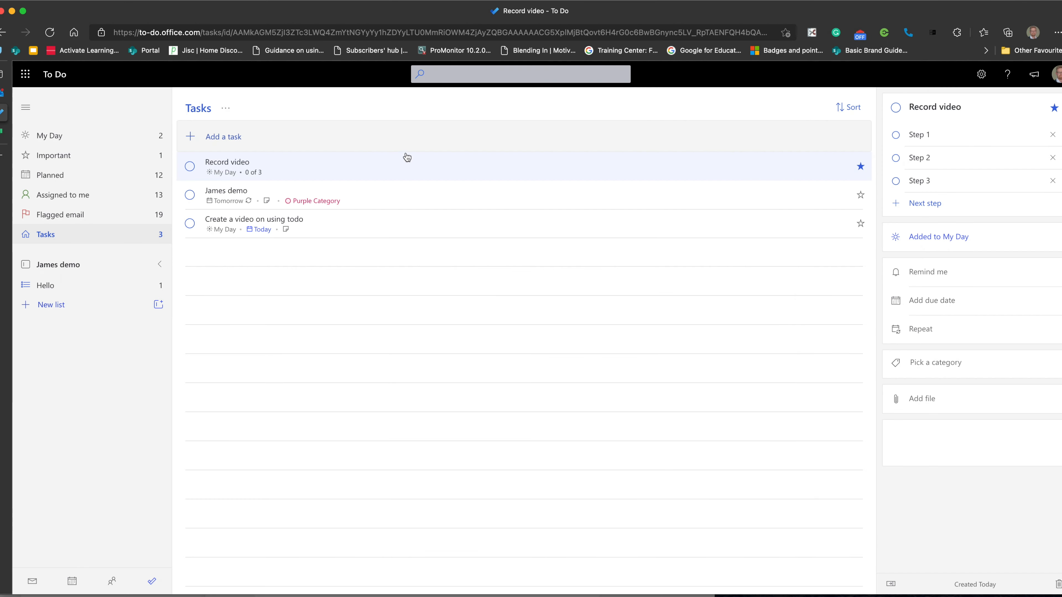
Open the details of the Purple Category task, and add a task titled with the presenter's first name followed by "demo 123".
{"action": "left_click", "coordinate": [392, 194]}
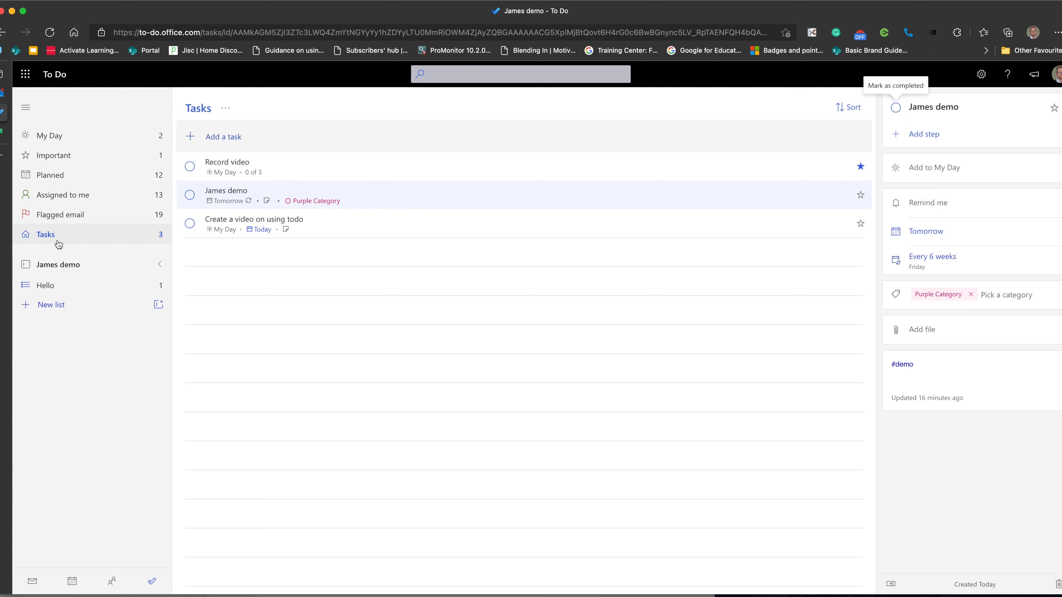
{"action": "left_click", "coordinate": [214, 137]}
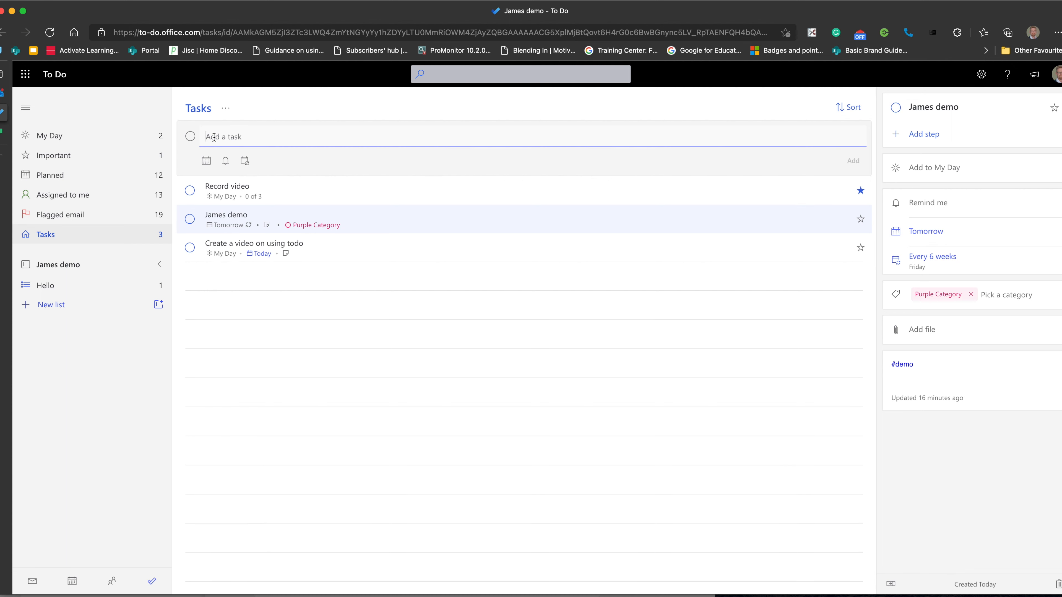
{"action": "type", "text": "Jem"}
{"action": "key", "text": "BackSpace"}
{"action": "type", "text": "me"}
{"action": "key", "text": "BackSpace"}
{"action": "key", "text": "BackSpace"}
{"action": "key", "text": "BackSpace"}
{"action": "type", "text": "ame"}
{"action": "key", "text": "BackSpace"}
{"action": "type", "text": "es demo 123"}
{"action": "key", "text": "Return"}
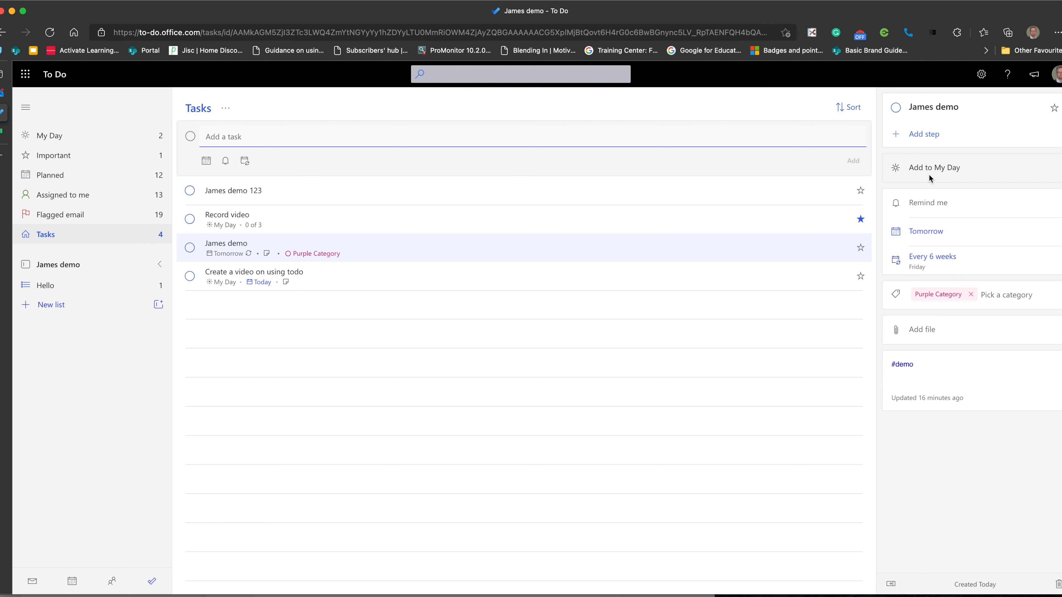
Review the Planned and Assigned to me lists, and open the details of the "book annual leave" task.
{"action": "left_click", "coordinate": [50, 178]}
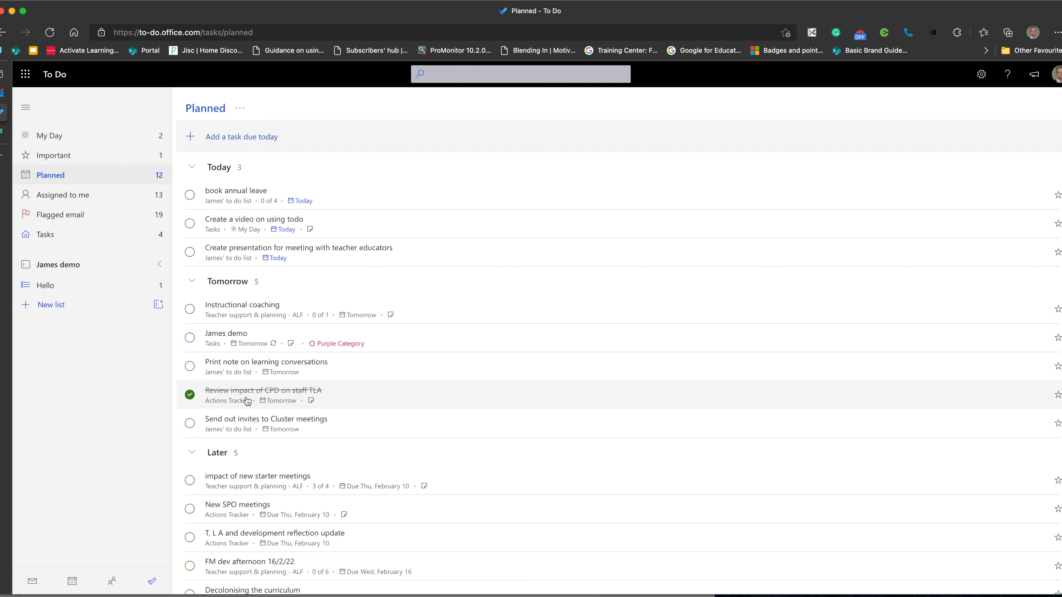
{"action": "left_click", "coordinate": [55, 201]}
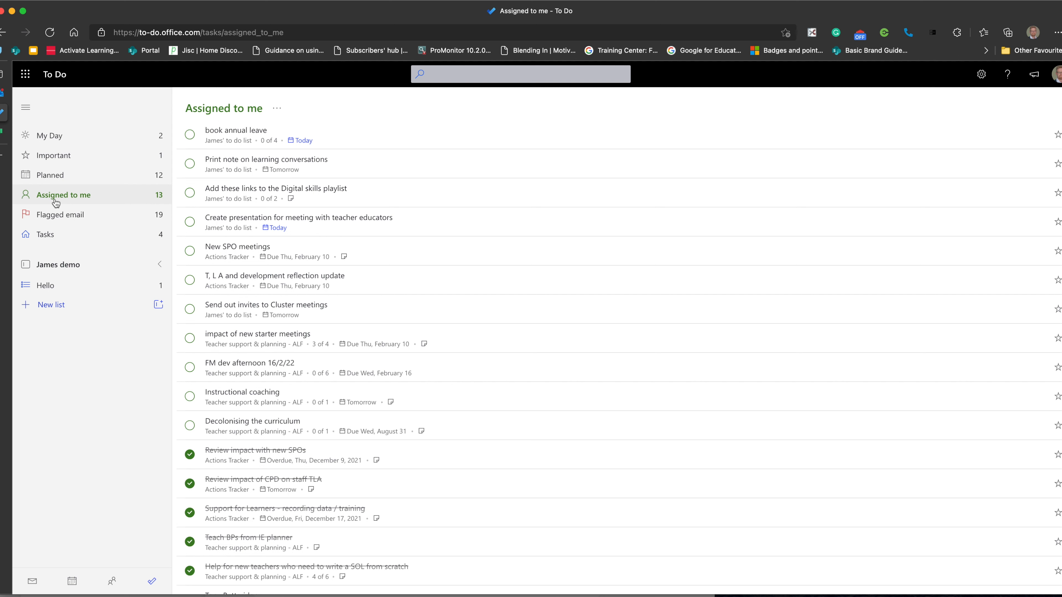
{"action": "left_click", "coordinate": [236, 137]}
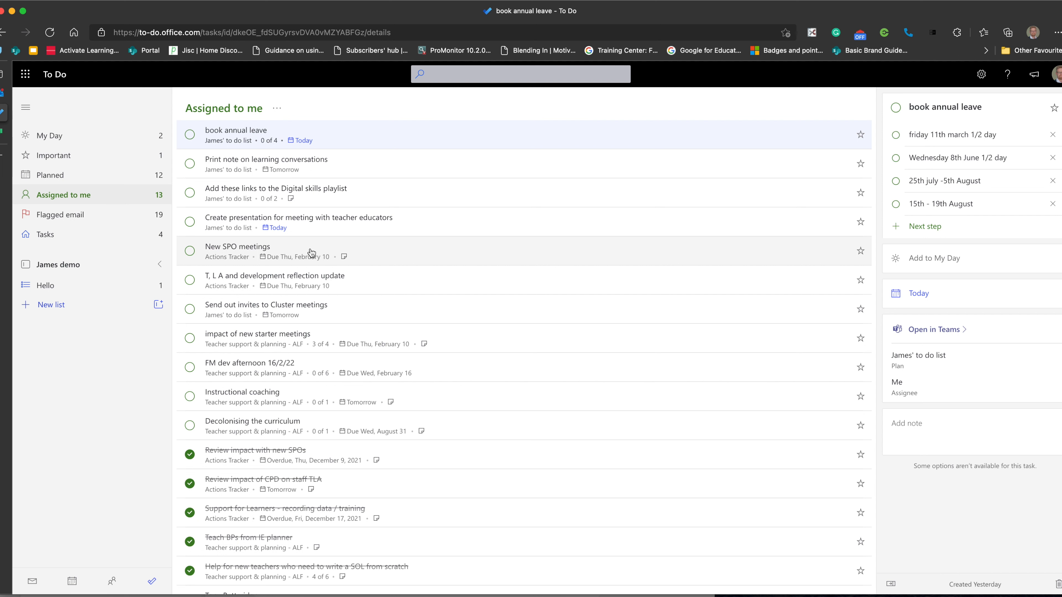
Examine the Flagged email list and the actions for "Technology in Learning assignment question!", and return to the Tasks list.
{"action": "left_click", "coordinate": [66, 220]}
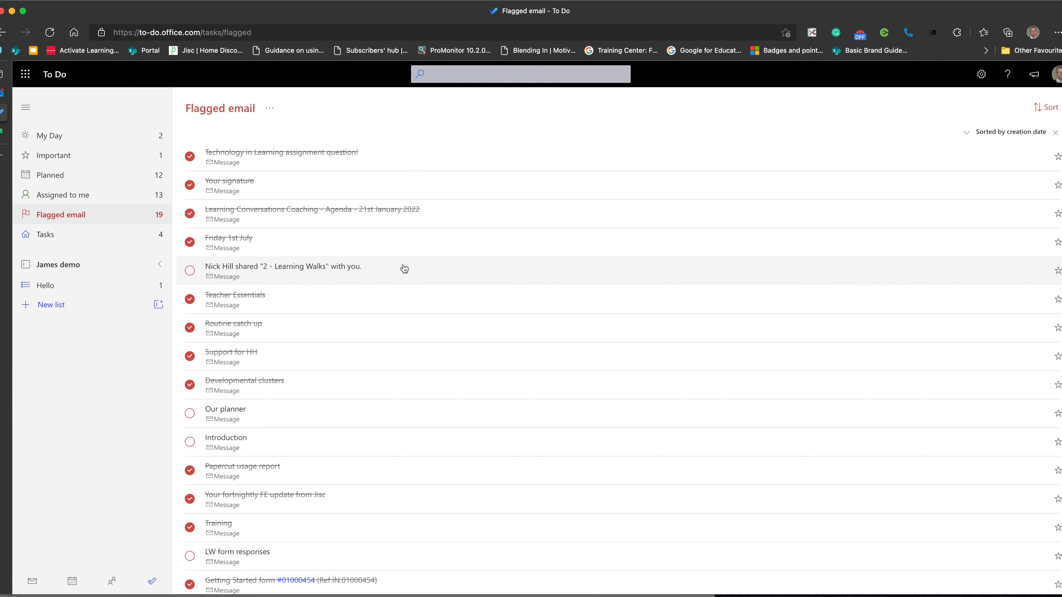
{"action": "right_click", "coordinate": [410, 170]}
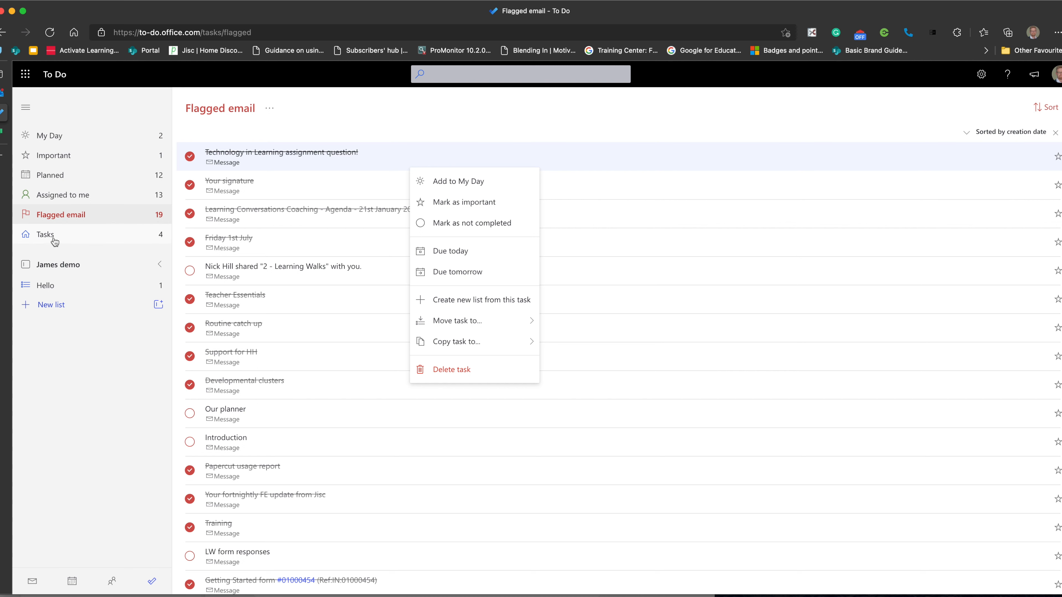
{"action": "left_click", "coordinate": [45, 237]}
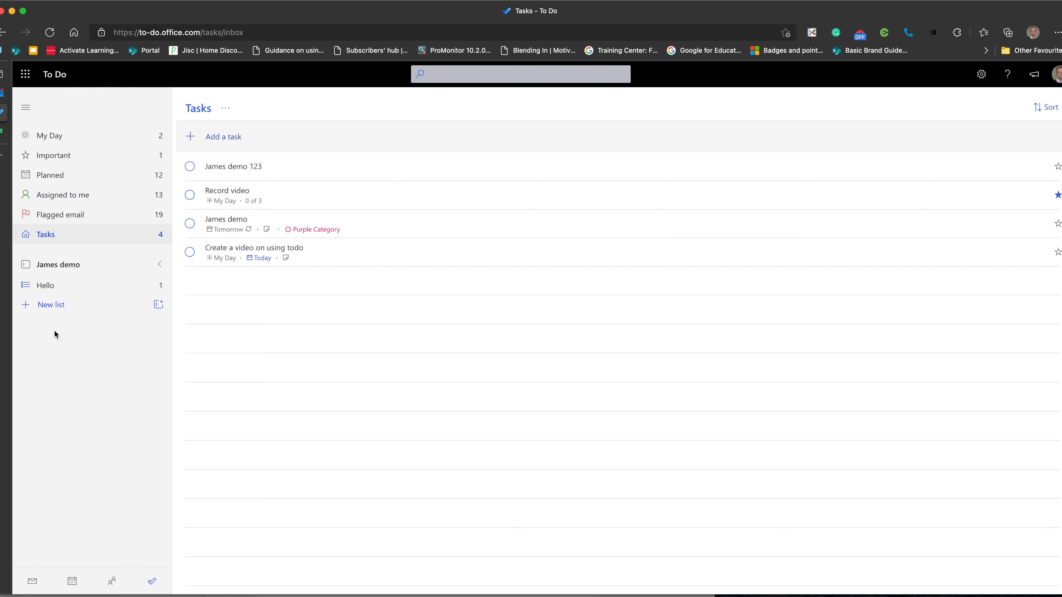
Create a new list named "Hello 12".
{"action": "left_click", "coordinate": [45, 305]}
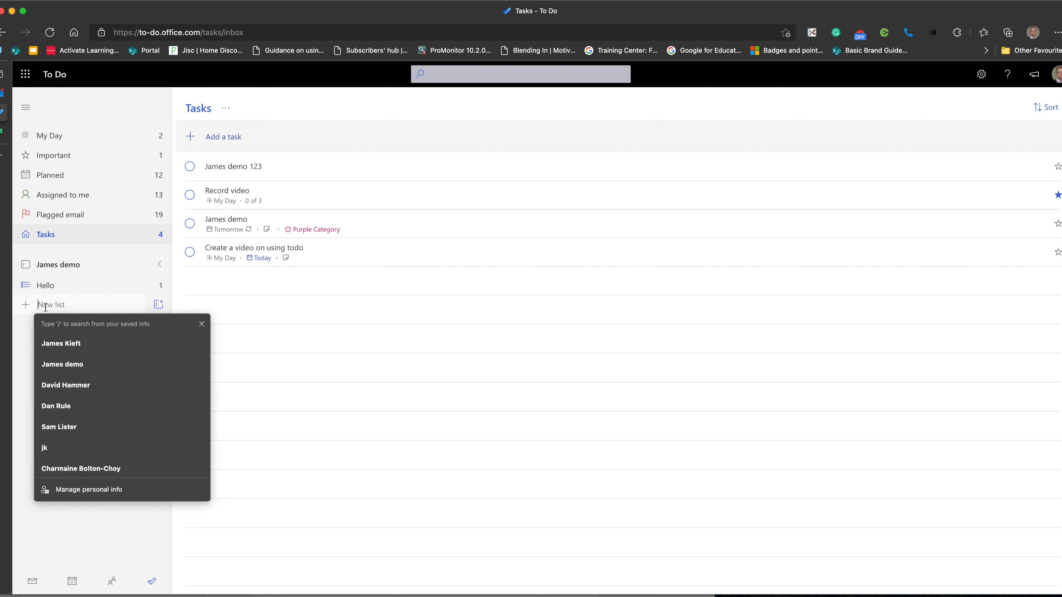
{"action": "type", "text": "Hello"}
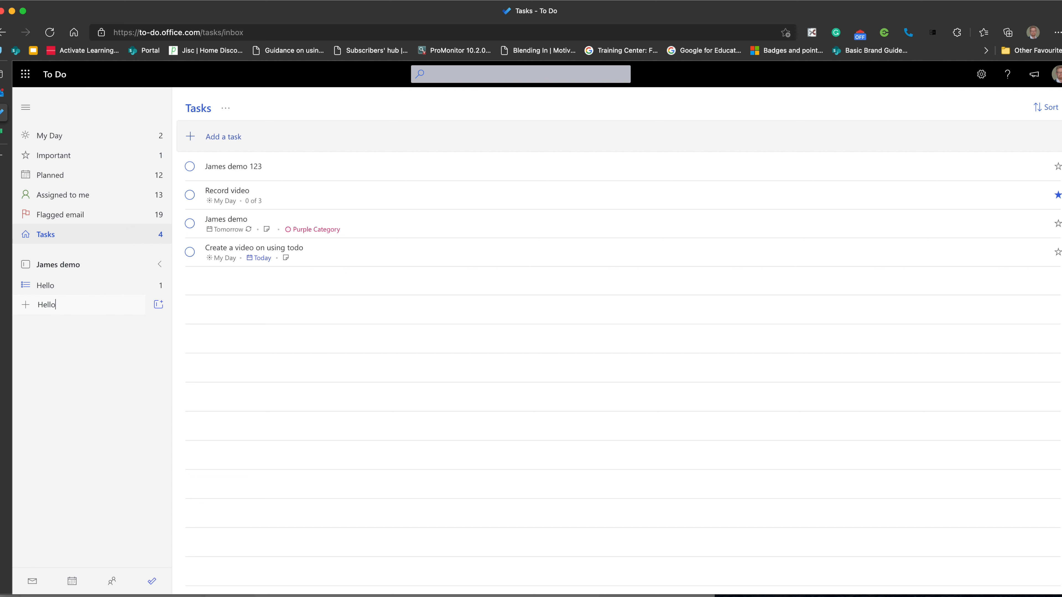
{"action": "type", "text": " 12"}
{"action": "key", "text": "Return"}
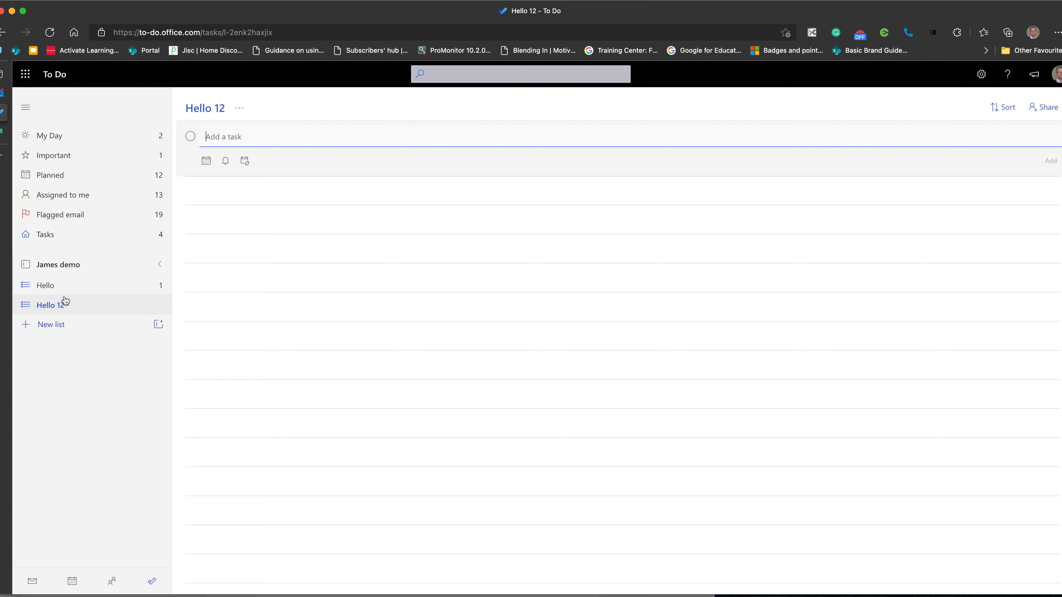
View the Hello list, and examine the destinations for moving the "demo 123" task out of the Tasks list.
{"action": "left_click", "coordinate": [44, 286]}
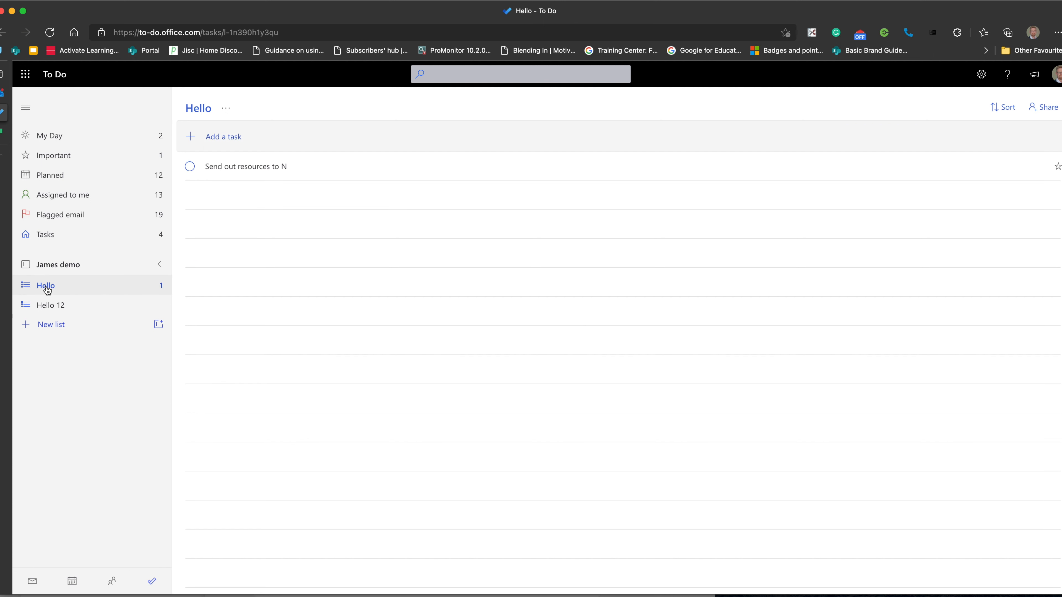
{"action": "left_click", "coordinate": [44, 237]}
{"action": "right_click", "coordinate": [279, 171]}
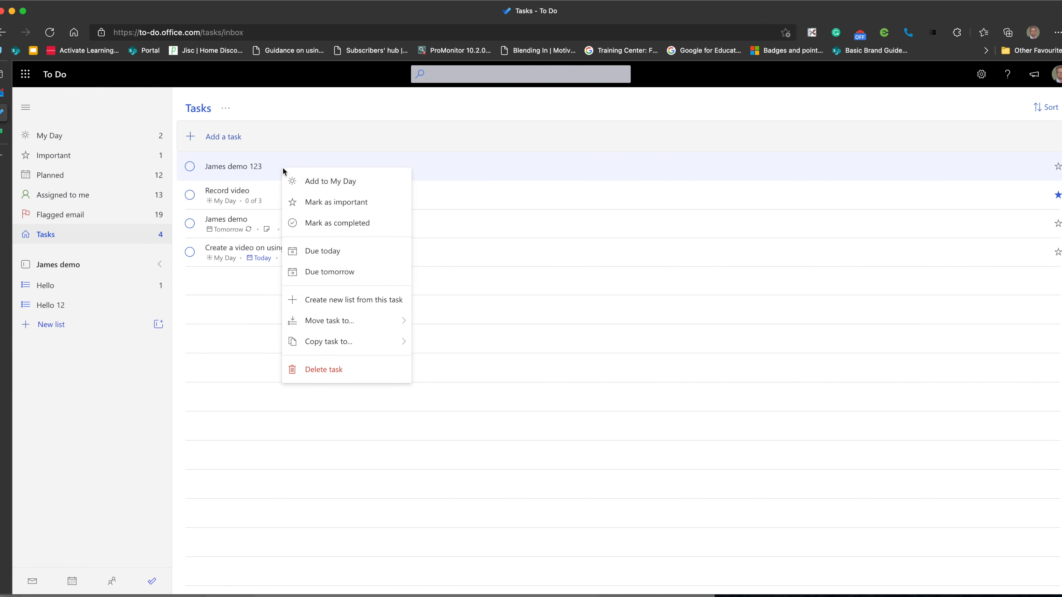
{"action": "mouse_move", "coordinate": [337, 326]}
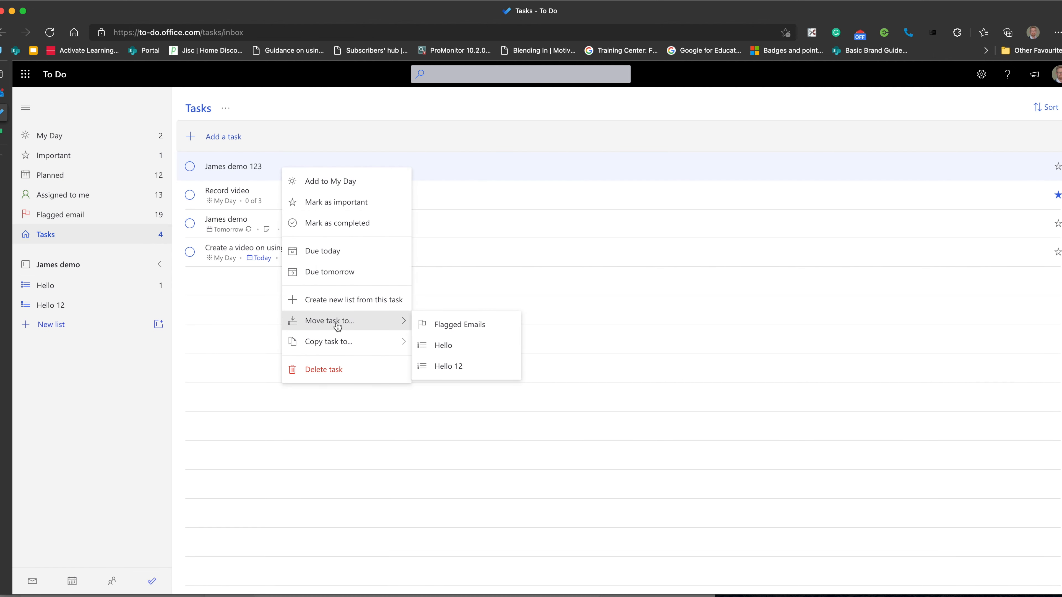
{"action": "left_click", "coordinate": [355, 444]}
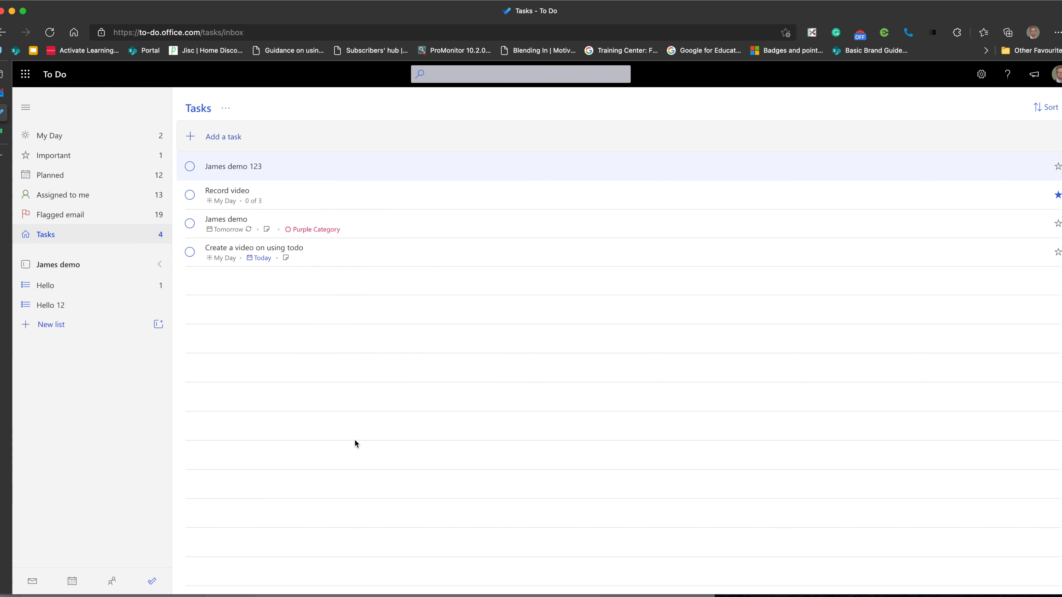
Review the sorting options of the Tasks list, and change the list's theme to purple.
{"action": "left_click", "coordinate": [1049, 110]}
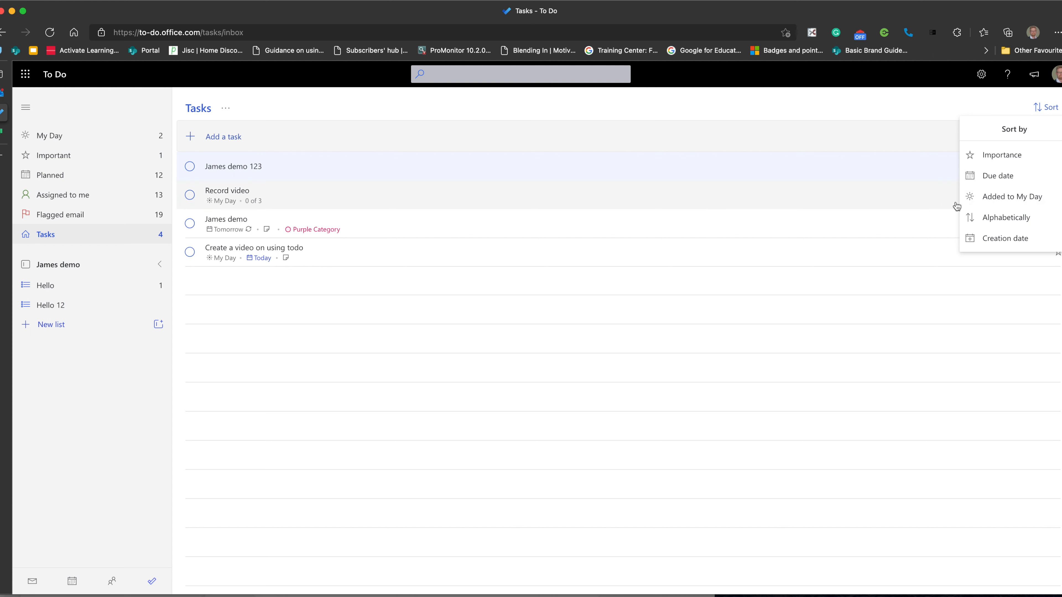
{"action": "left_click", "coordinate": [565, 298]}
{"action": "left_click", "coordinate": [226, 108]}
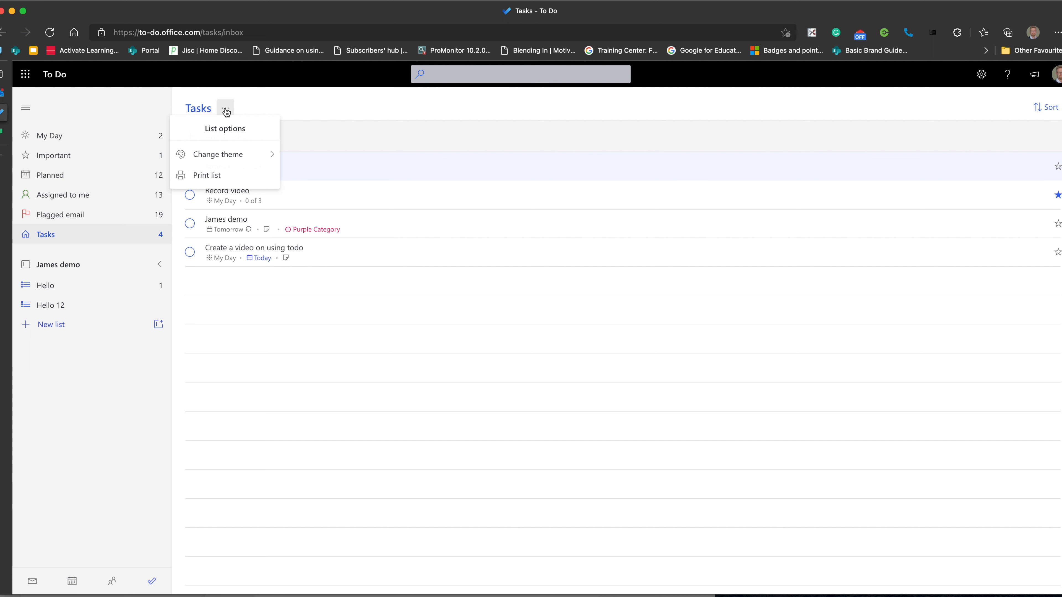
{"action": "left_click", "coordinate": [269, 159]}
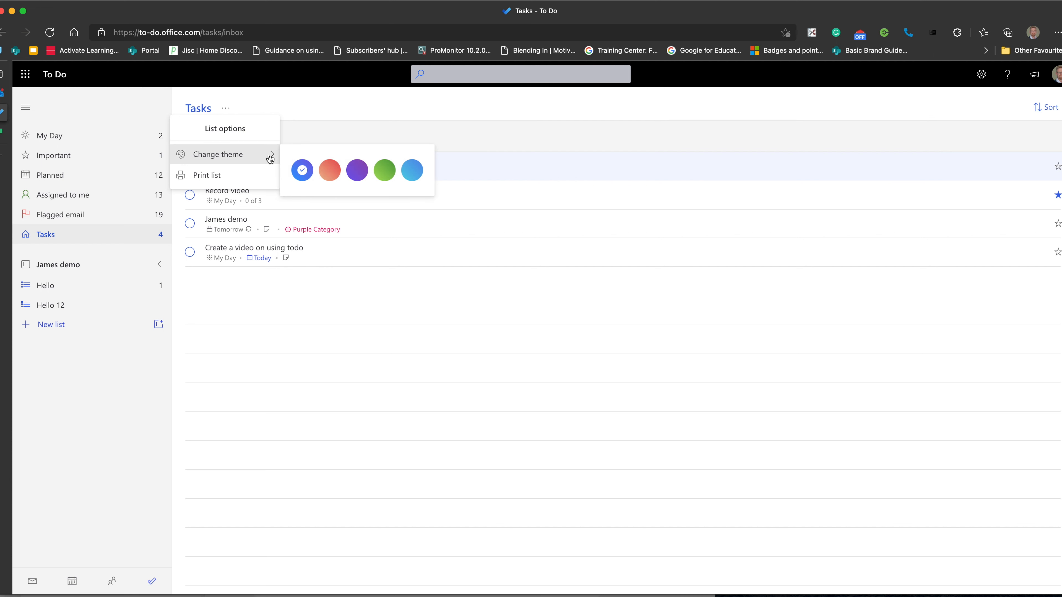
{"action": "left_click", "coordinate": [356, 171]}
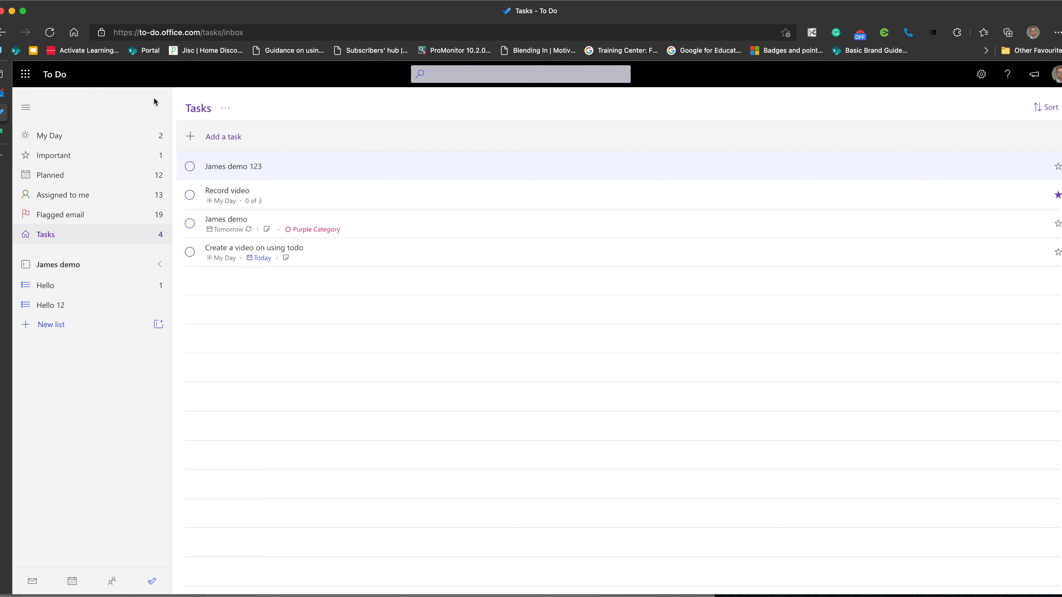
View the Hello list, and switch to Outlook to review the To Do tasks in its My Day pane.
{"action": "left_click", "coordinate": [49, 291]}
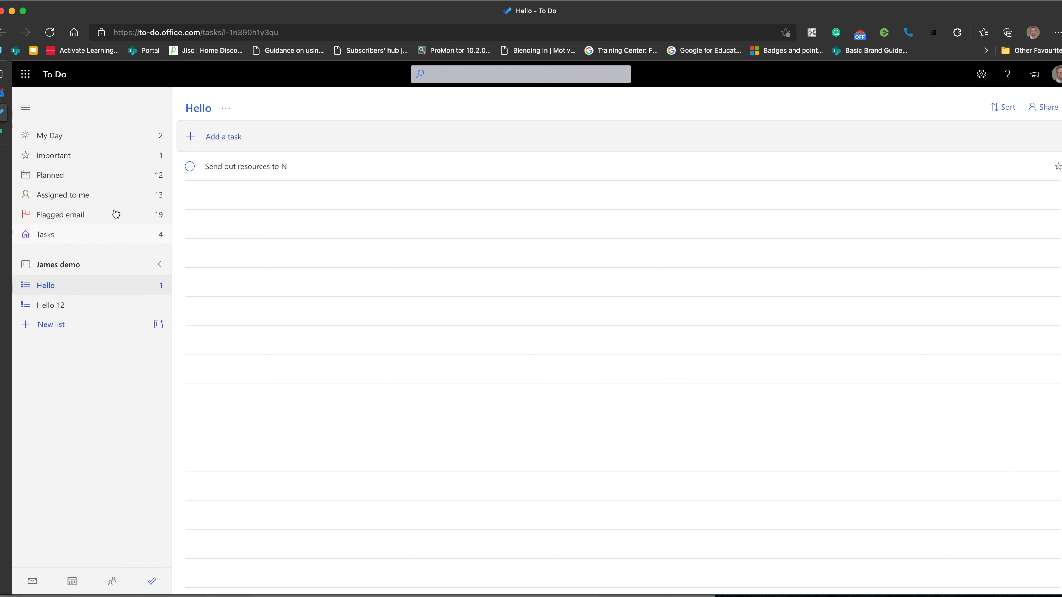
{"action": "mouse_move", "coordinate": [2, 96]}
{"action": "left_click", "coordinate": [4, 94]}
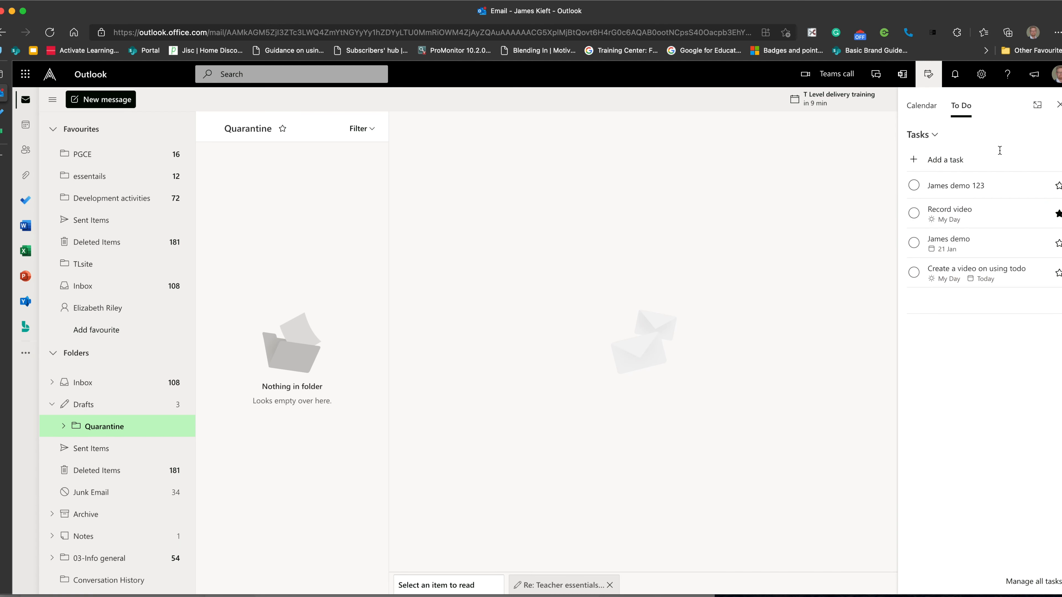
{"action": "left_click", "coordinate": [929, 77]}
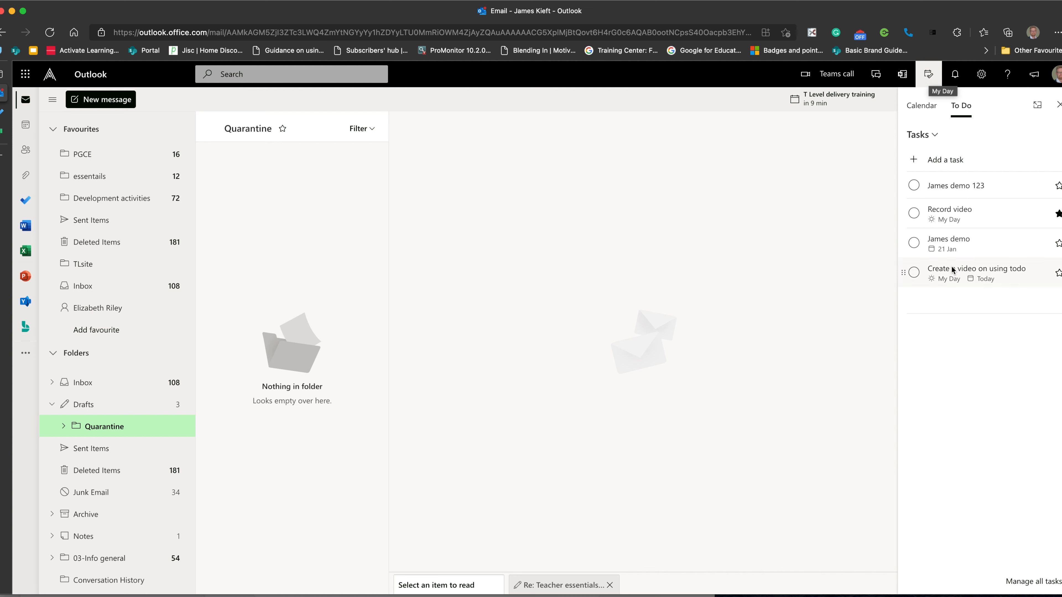